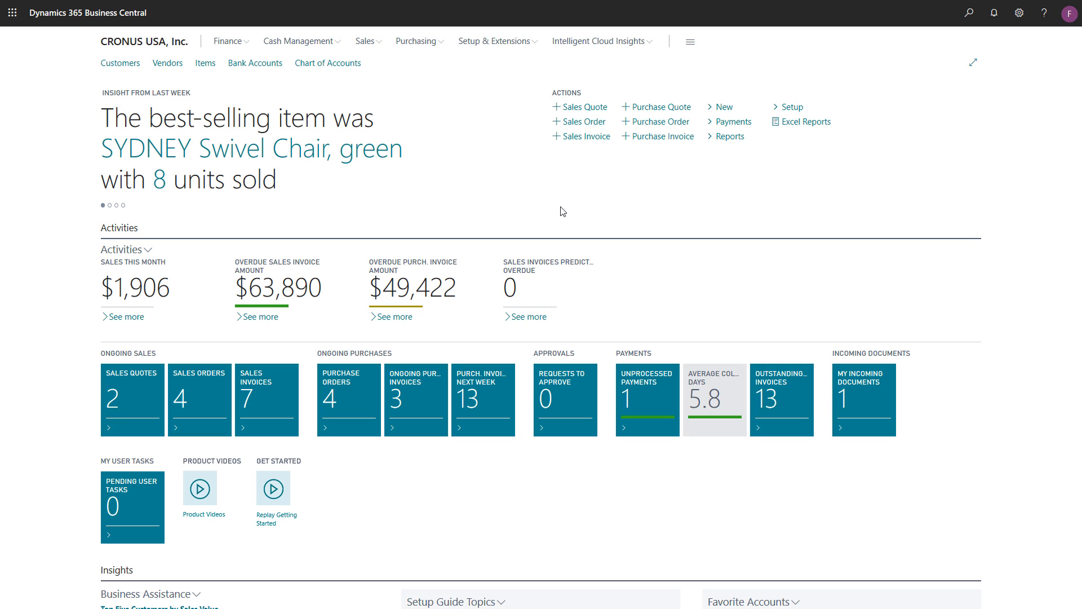
- Find the Workflow Event/Response Combinations page and examine which responses are supported for each preceding event
{"action": "left_click", "coordinate": [969, 12]}
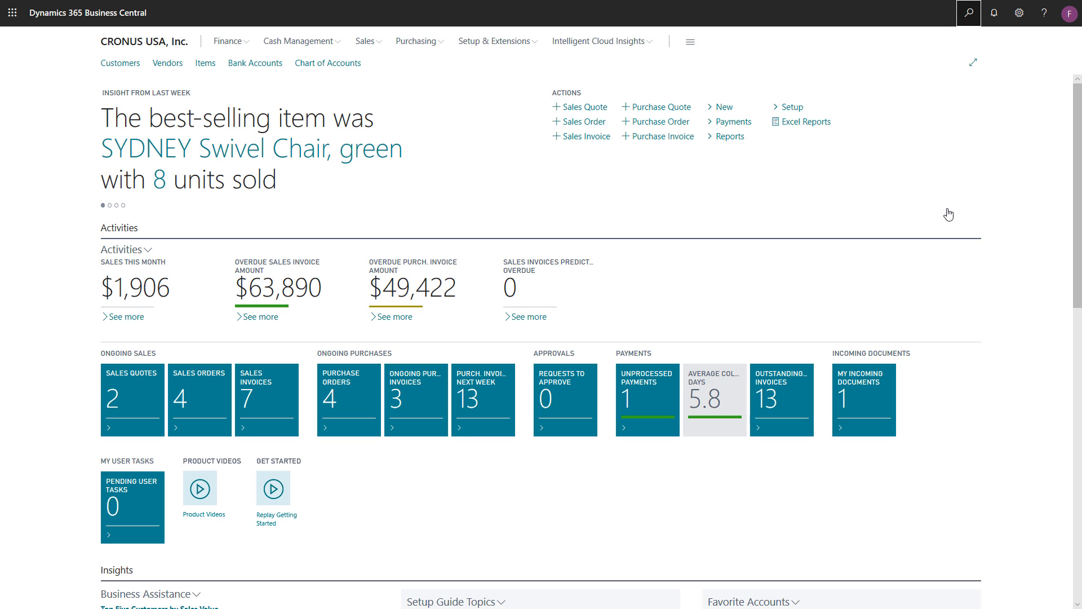
{"action": "type", "text": "Workflow E"}
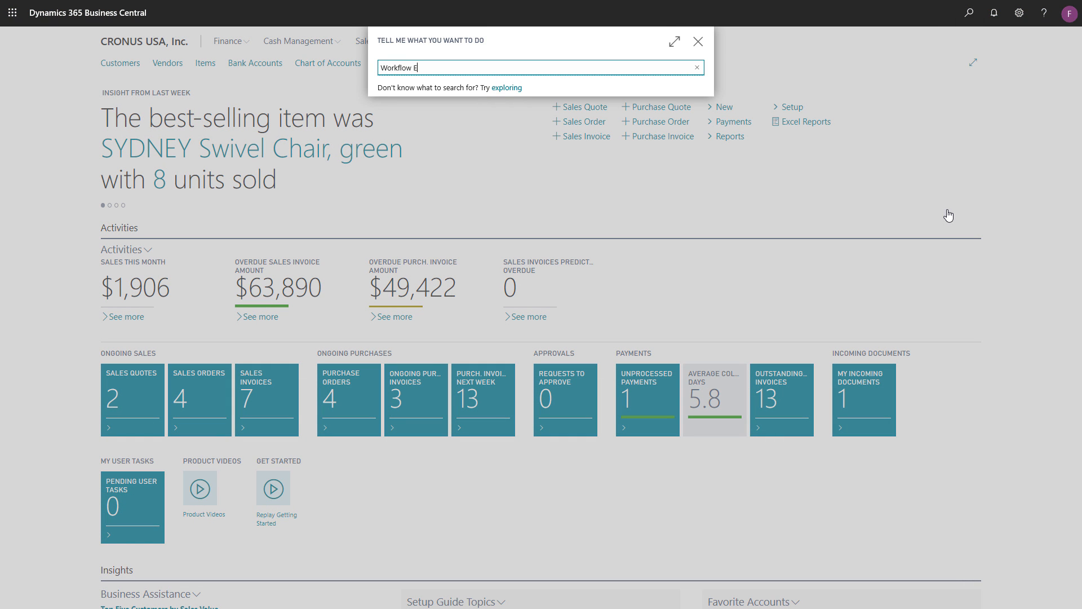
{"action": "type", "text": "vent/"}
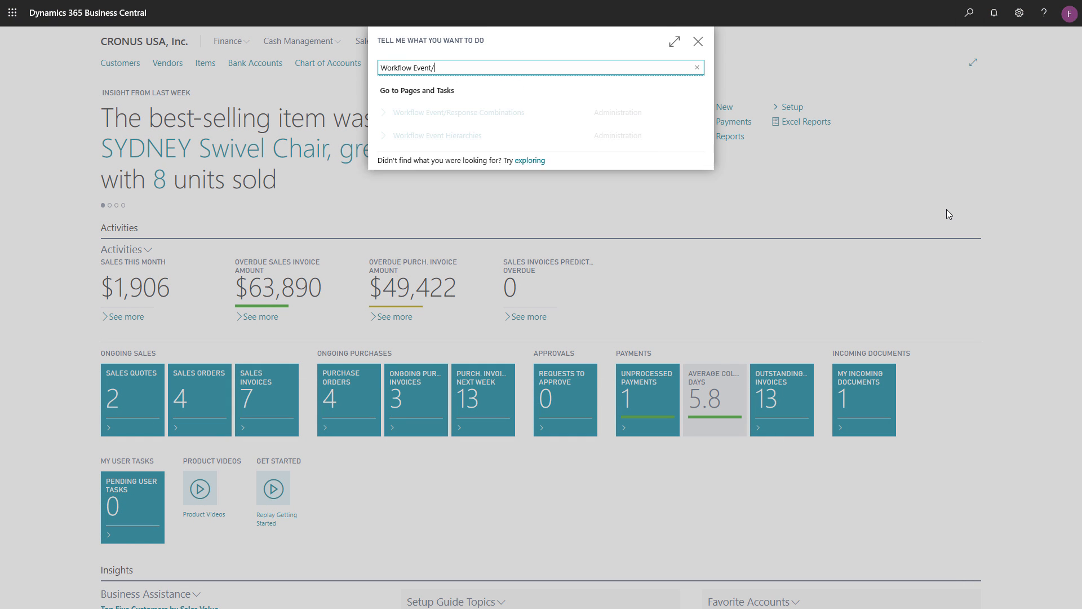
{"action": "left_click", "coordinate": [538, 121]}
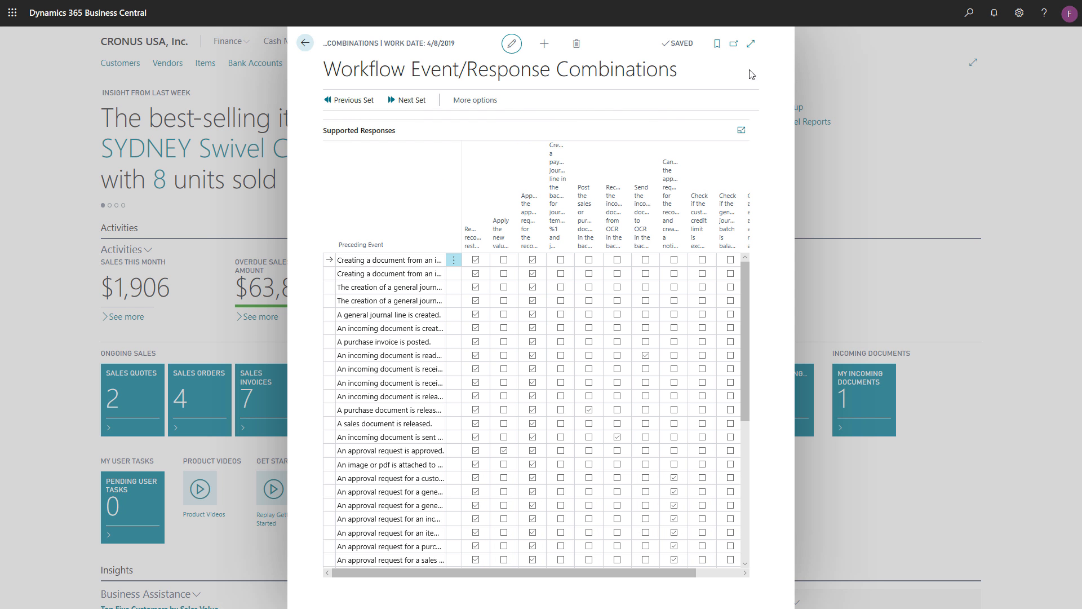
{"action": "left_click", "coordinate": [750, 44]}
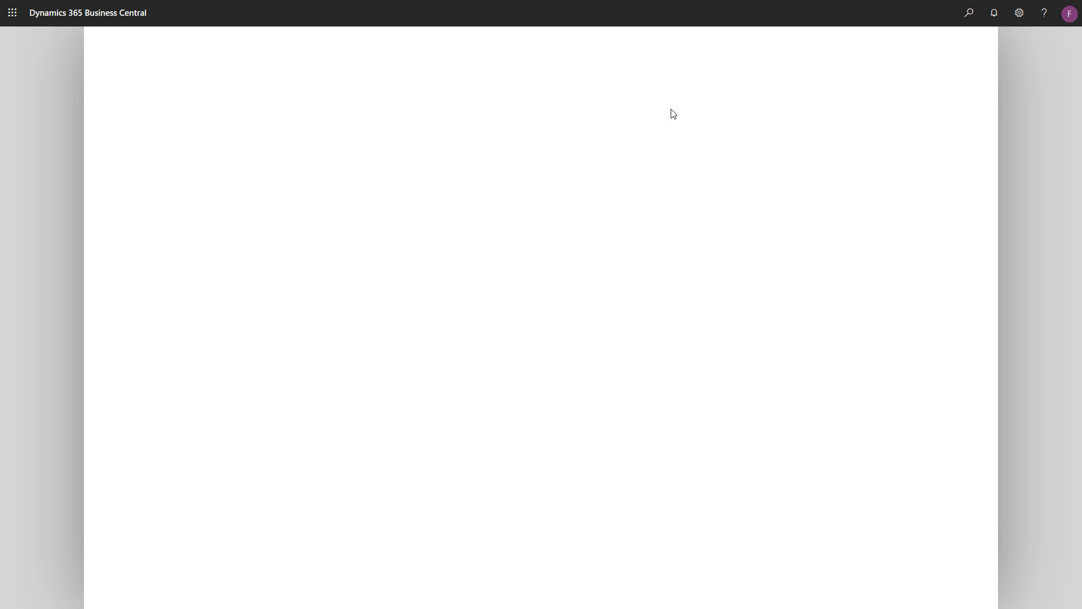
{"action": "scroll", "coordinate": [466, 293], "scroll_direction": "down", "scroll_amount": 3}
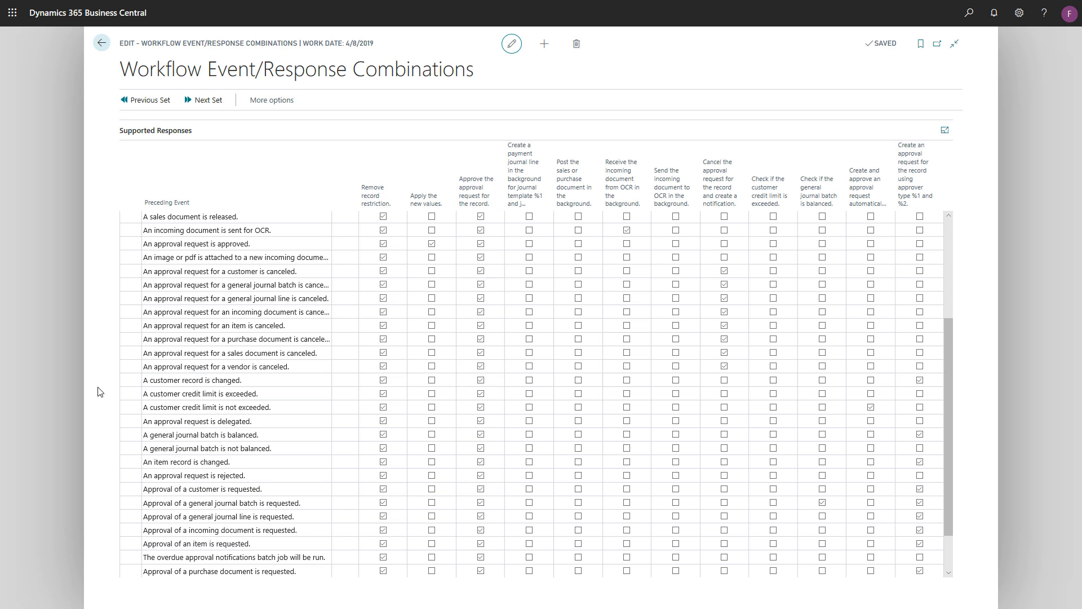
{"action": "key", "text": "Escape"}
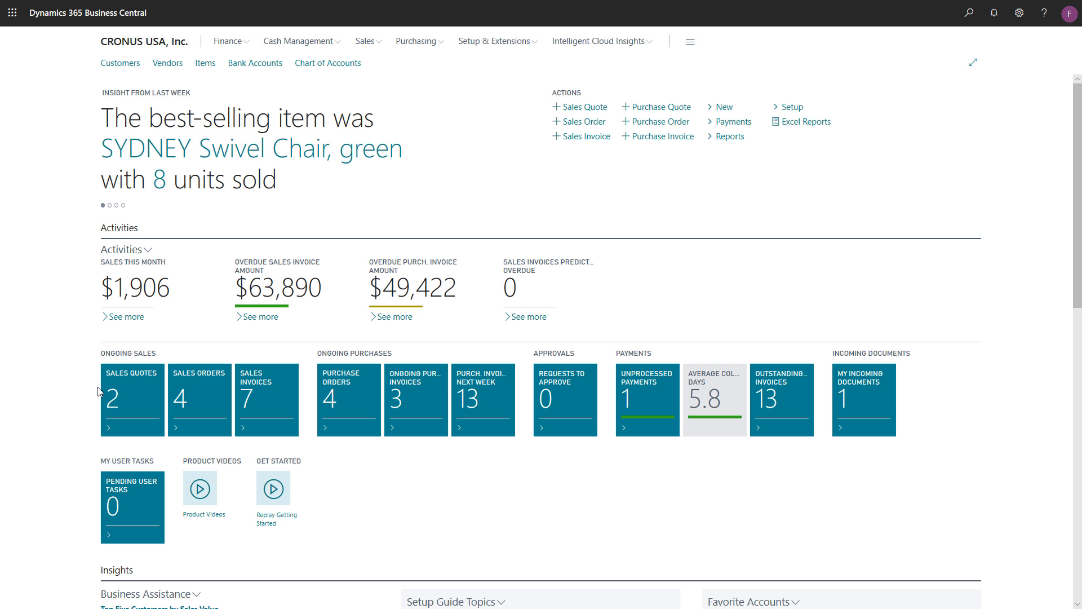
- Search for Workflow User Groups and open that list
{"action": "left_click", "coordinate": [975, 17]}
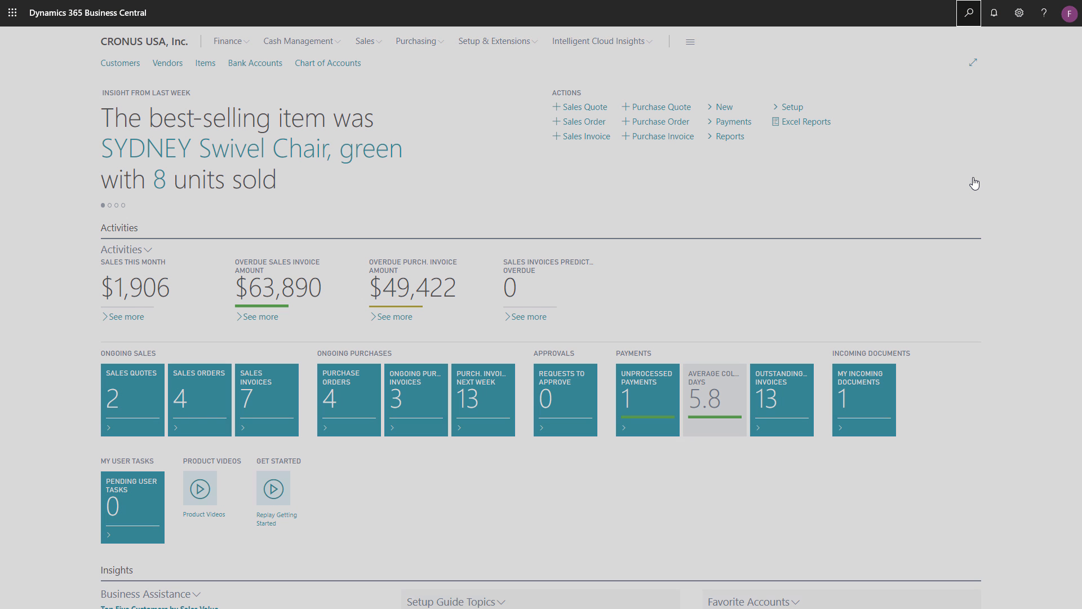
{"action": "type", "text": "Workflow User Group"}
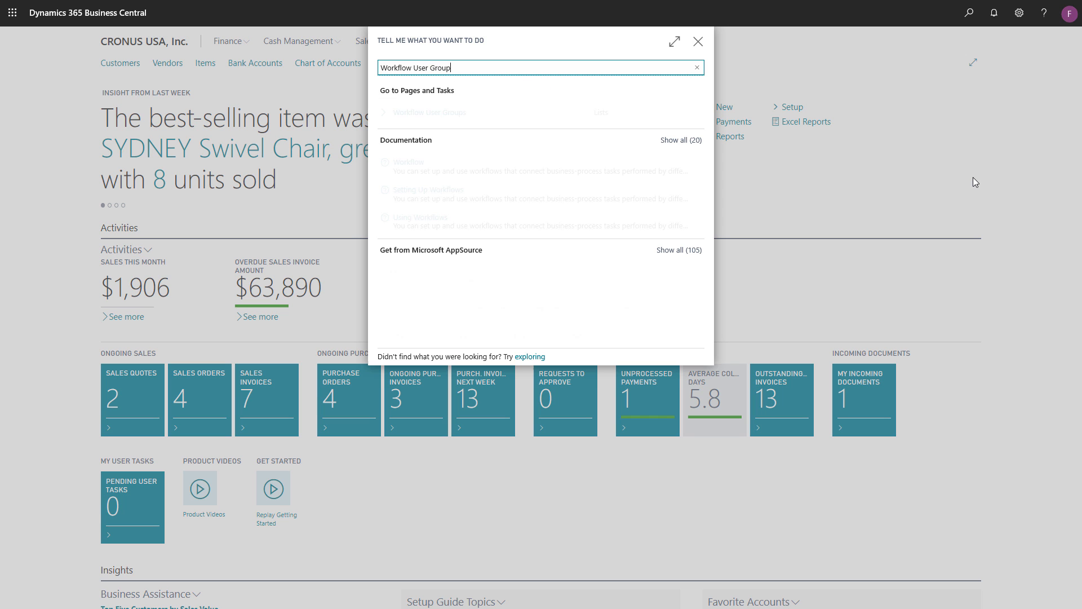
{"action": "left_click", "coordinate": [538, 116]}
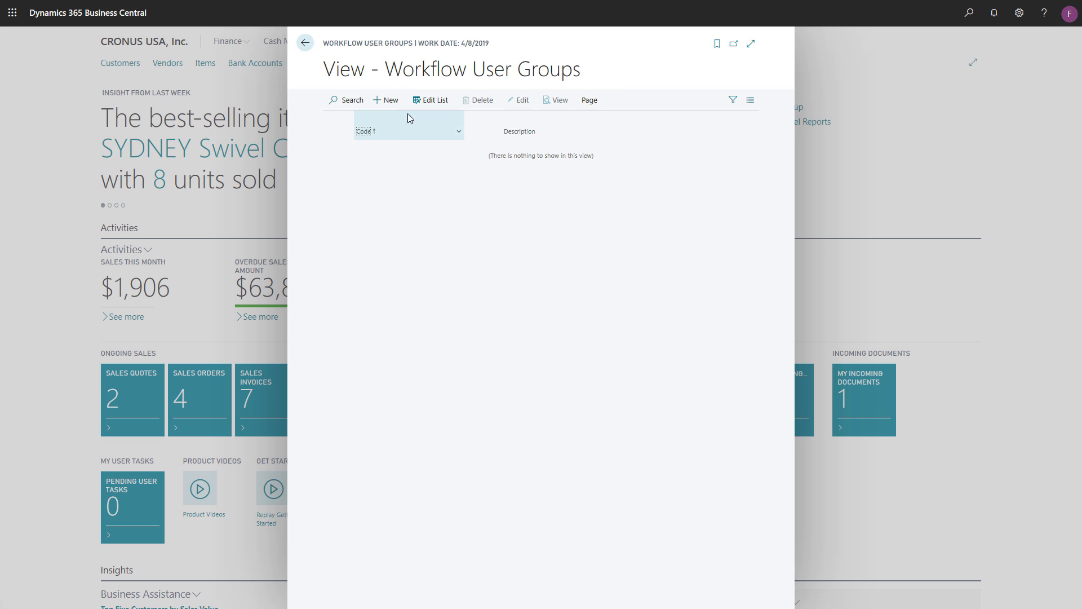
- Create a workflow user group with the code GROUP01 and the description "Workflow User Group 01"
{"action": "left_click", "coordinate": [387, 101]}
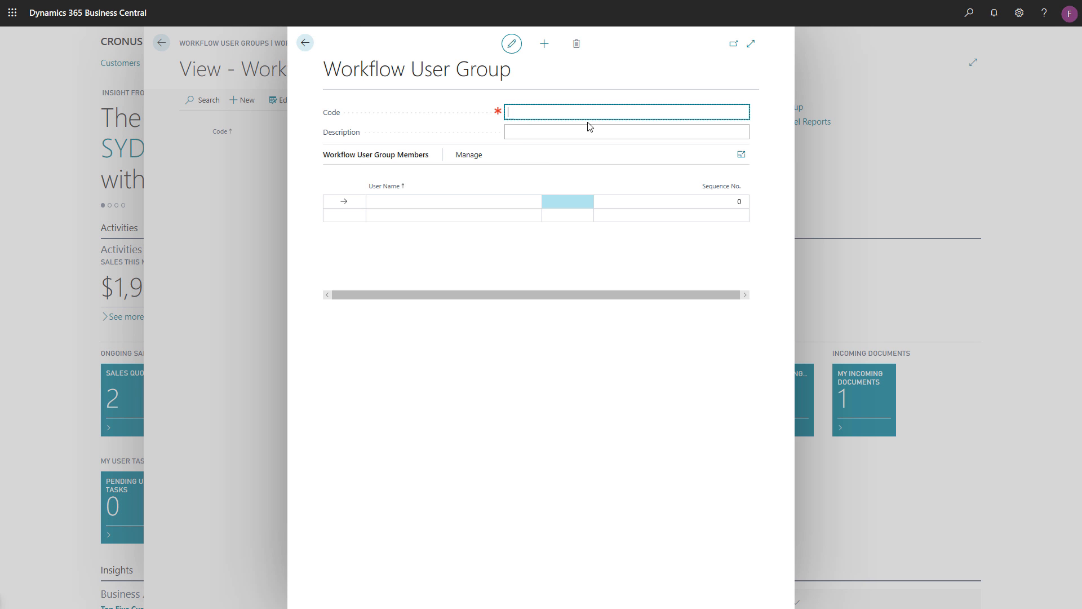
{"action": "type", "text": "Group01"}
{"action": "left_click", "coordinate": [620, 129]}
{"action": "type", "text": "Workflow U"}
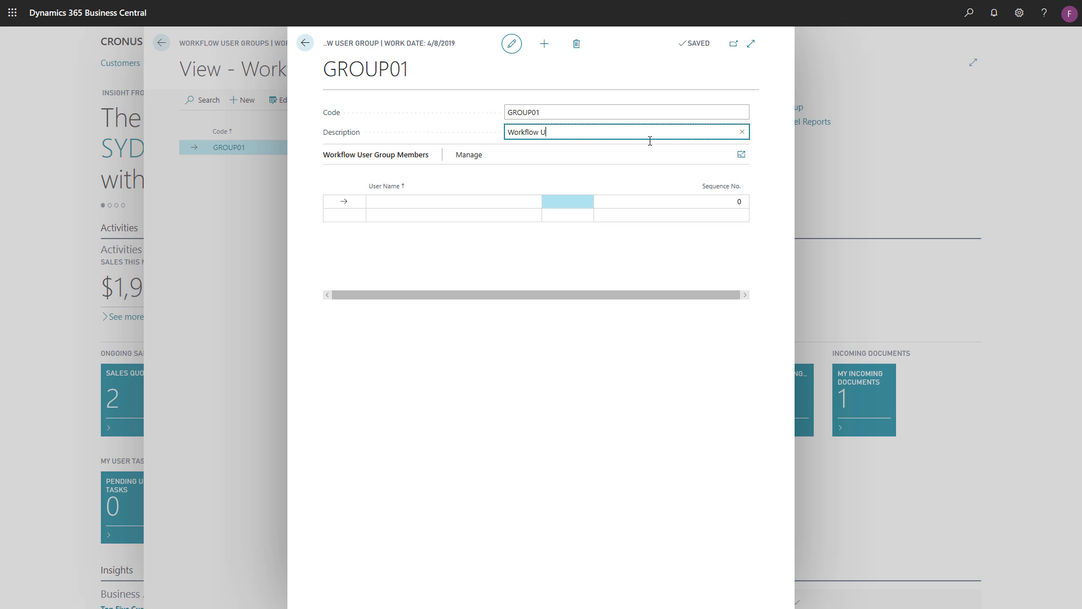
{"action": "type", "text": "ser Group 01"}
{"action": "left_click", "coordinate": [655, 154]}
- Add BCTEAMMEMBER and CRMSALESPERSON as members of the GROUP01 workflow user group and return to the home page
{"action": "left_click", "coordinate": [518, 199]}
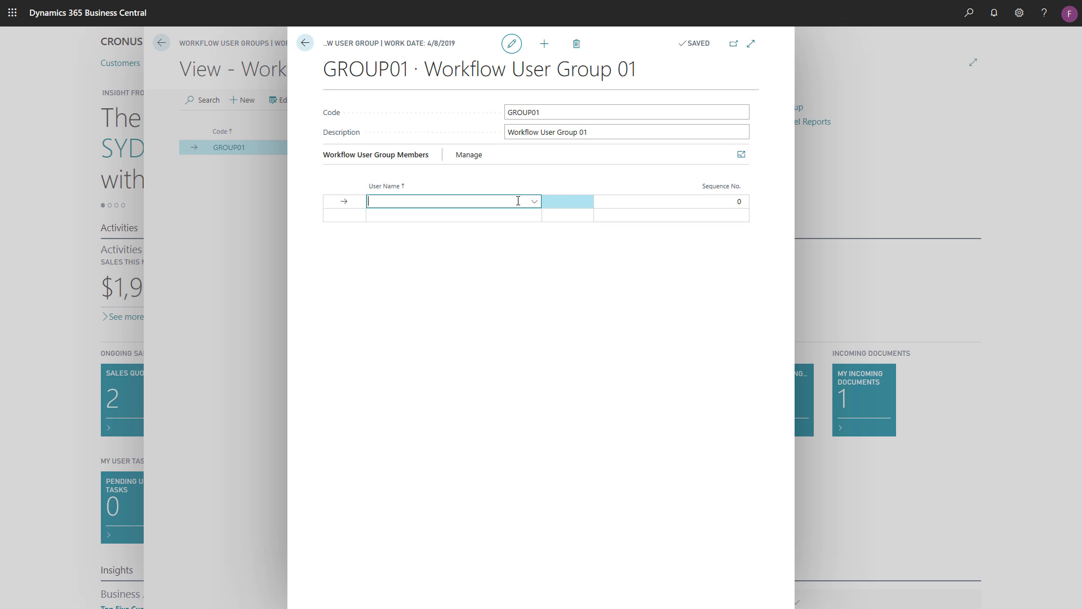
{"action": "left_click", "coordinate": [519, 199]}
{"action": "left_click", "coordinate": [479, 247]}
{"action": "key", "text": "Return"}
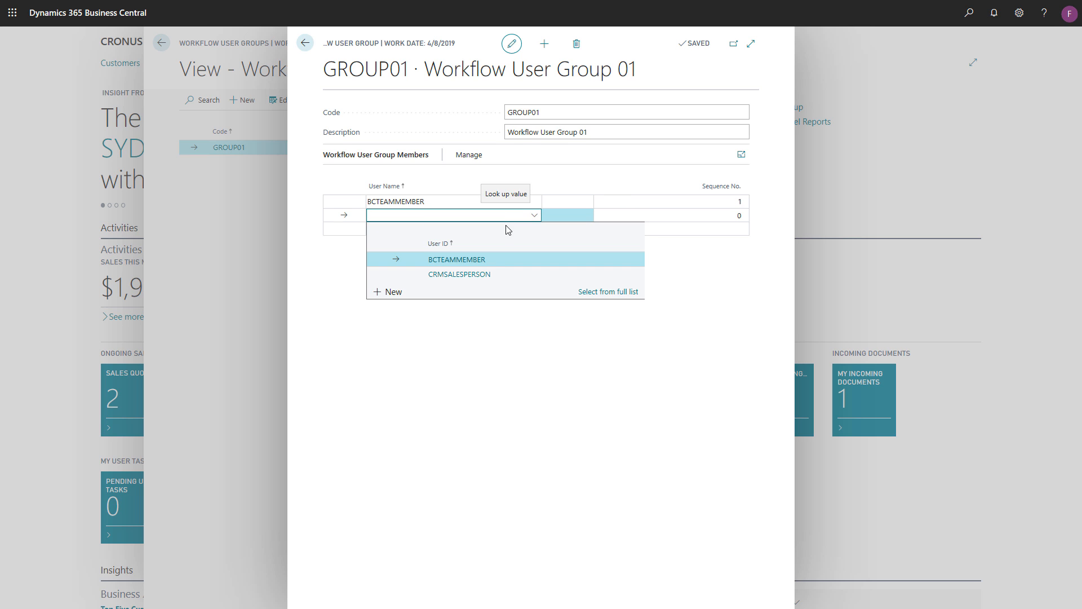
{"action": "left_click", "coordinate": [483, 273]}
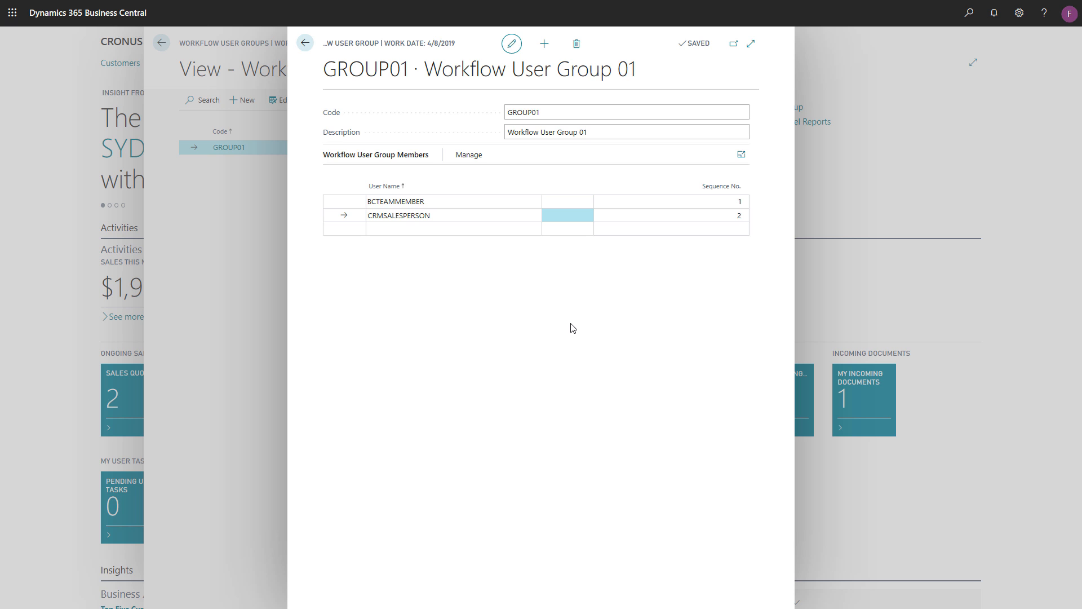
{"action": "key", "text": "Escape"}
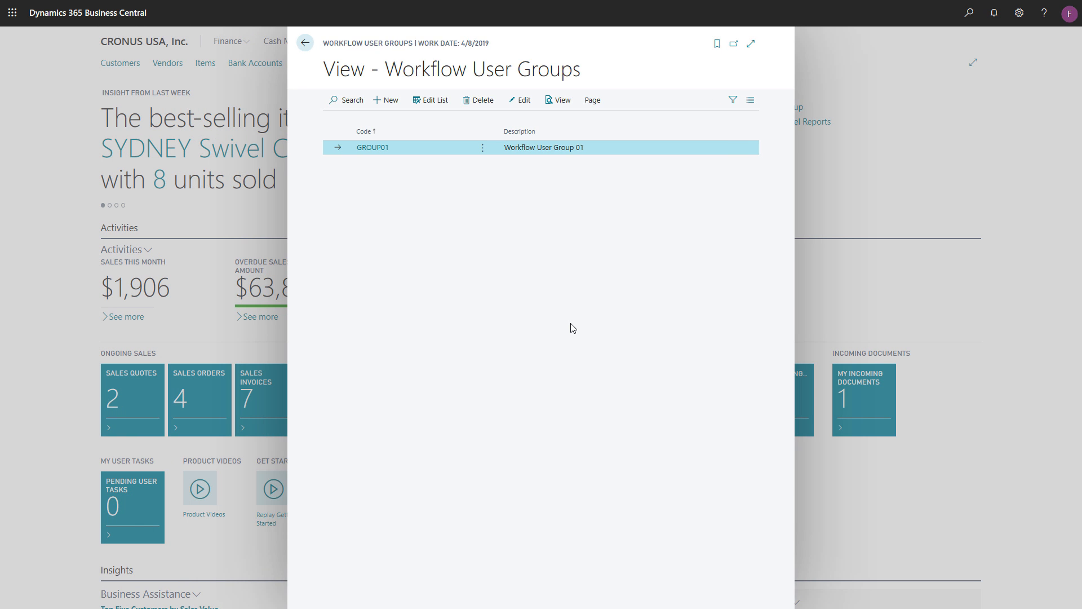
{"action": "key", "text": "Escape"}
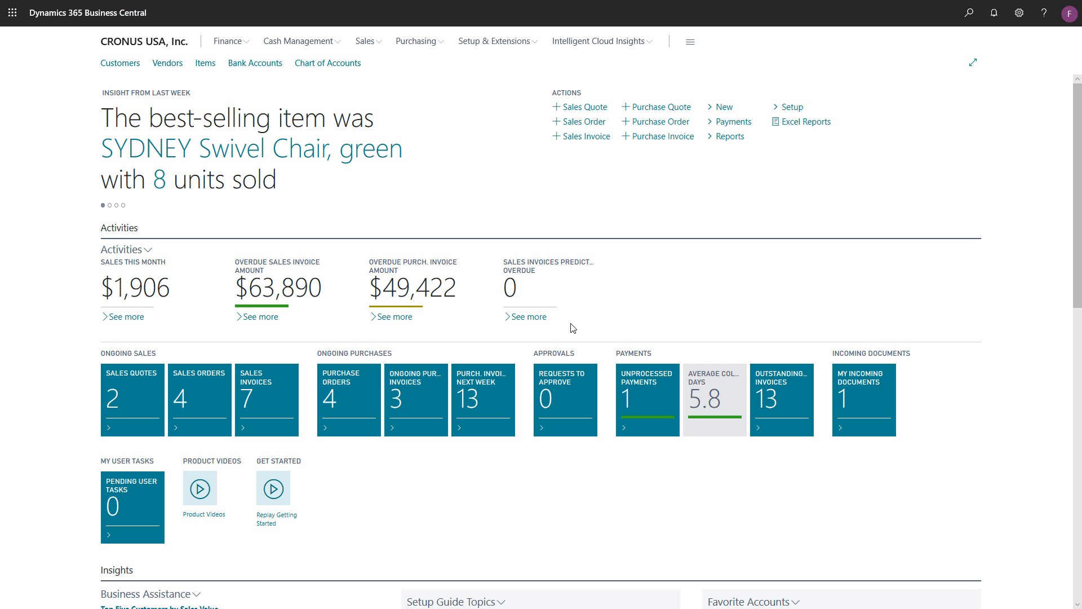
- Search for Approval User Setup and open the page in its expanded layout
{"action": "left_click", "coordinate": [968, 12]}
{"action": "type", "text": "Approval User Setup"}
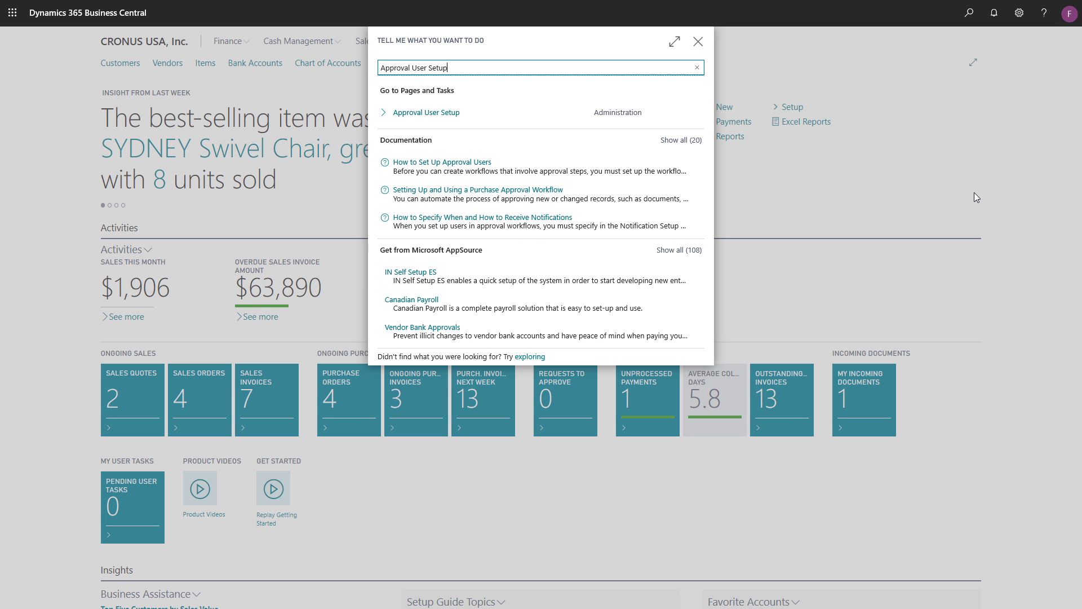
{"action": "left_click", "coordinate": [550, 116]}
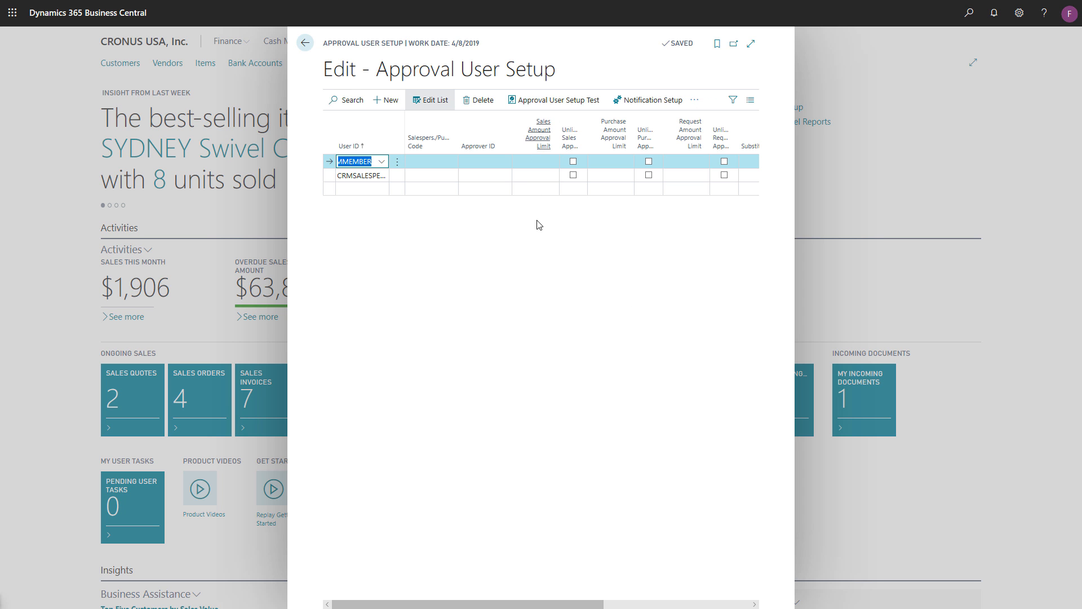
{"action": "left_click", "coordinate": [753, 44]}
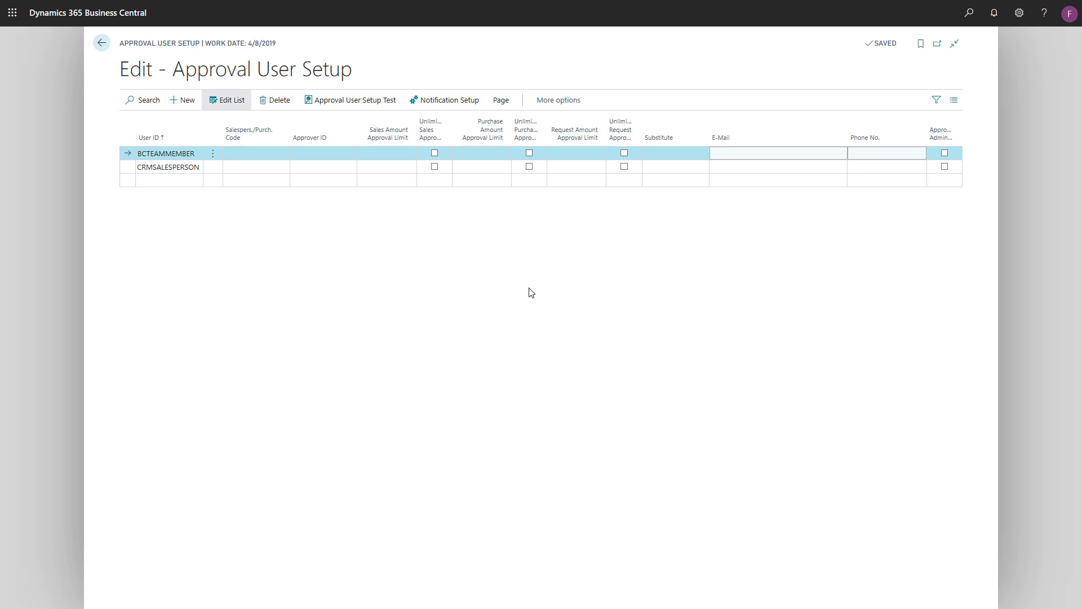
- Fill in the e-mail address for the approval user BCTEAMMEMBER
{"action": "left_click", "coordinate": [822, 152]}
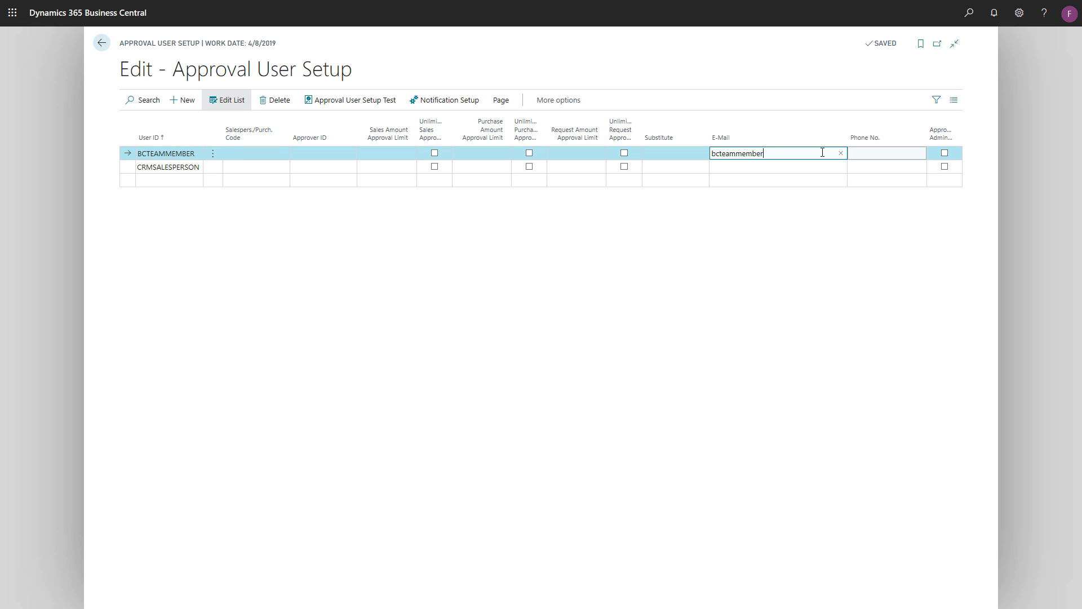
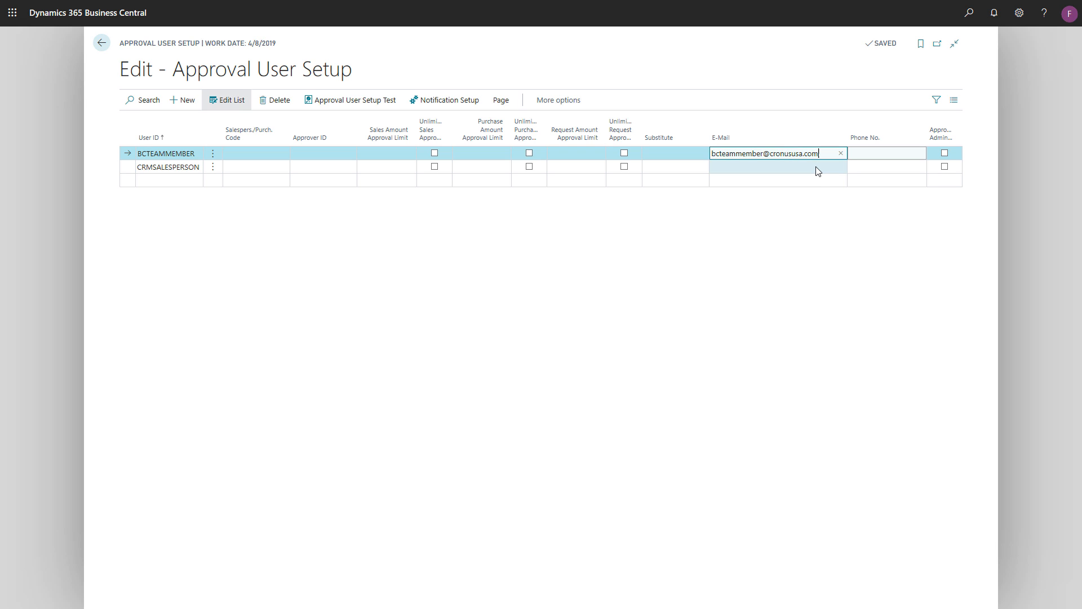
- Fill in the e-mail address for the approval user CRMSALESPERSON
{"action": "left_click", "coordinate": [817, 170]}
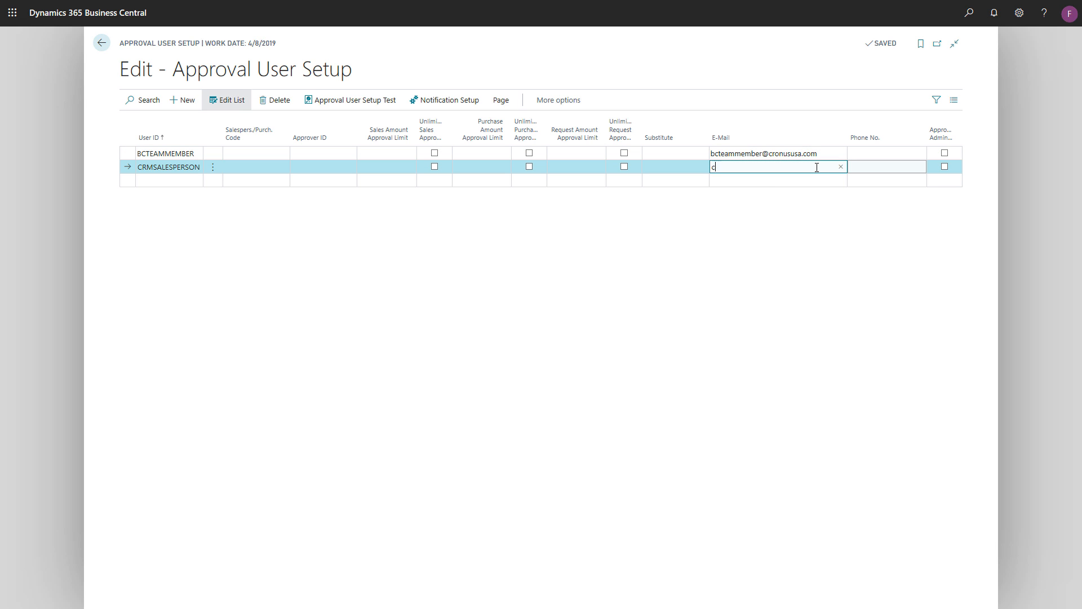
{"action": "left_click", "coordinate": [647, 269]}
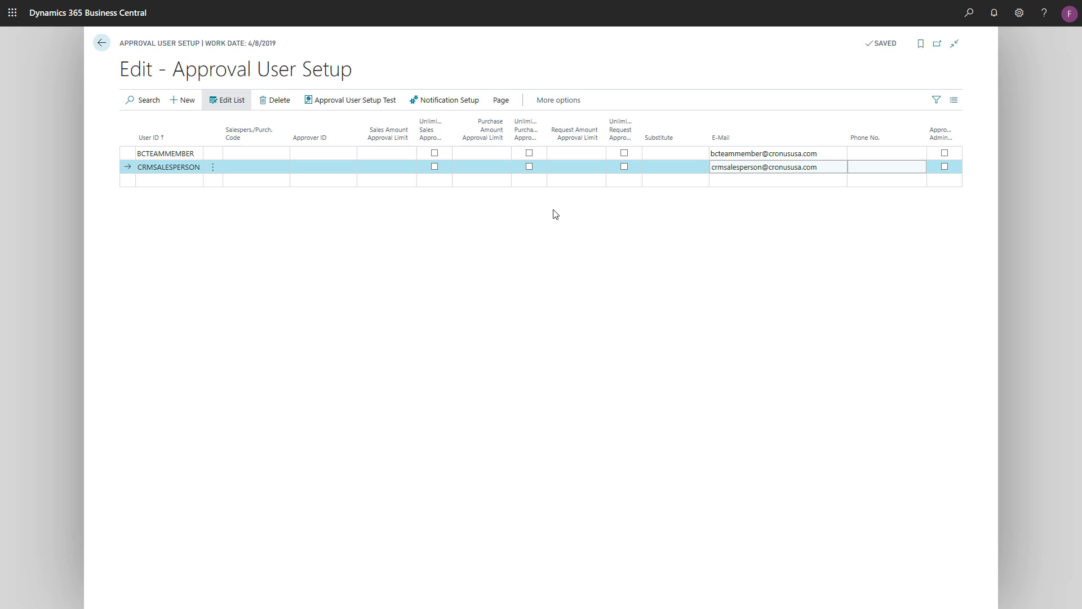
- Examine the available notification types and methods in the Notification Setup for CRMSALESPERSON, then return to the home page
{"action": "left_click", "coordinate": [471, 104]}
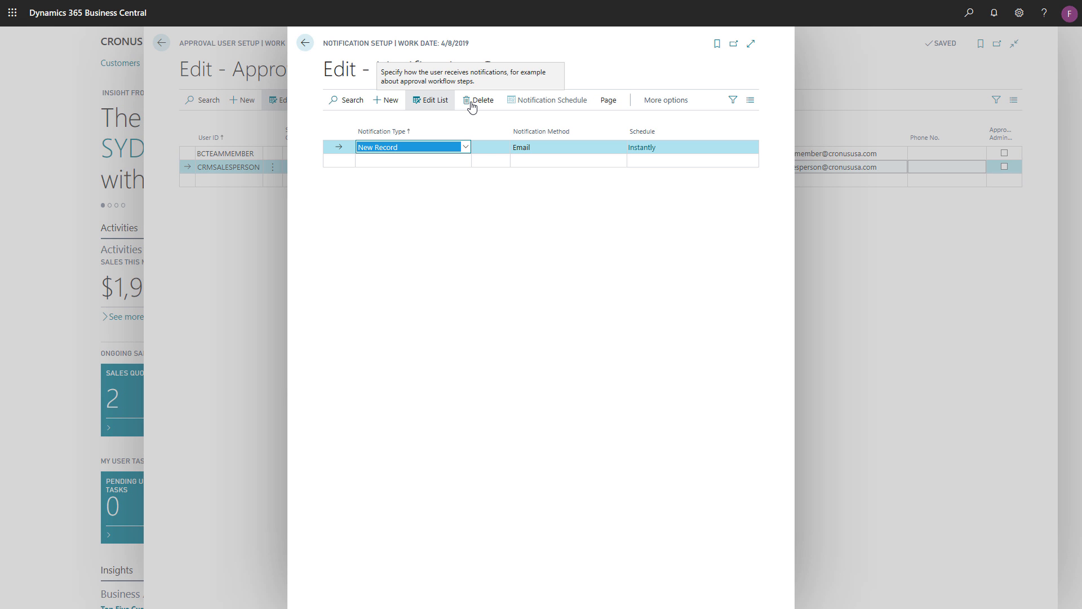
{"action": "left_click", "coordinate": [466, 148]}
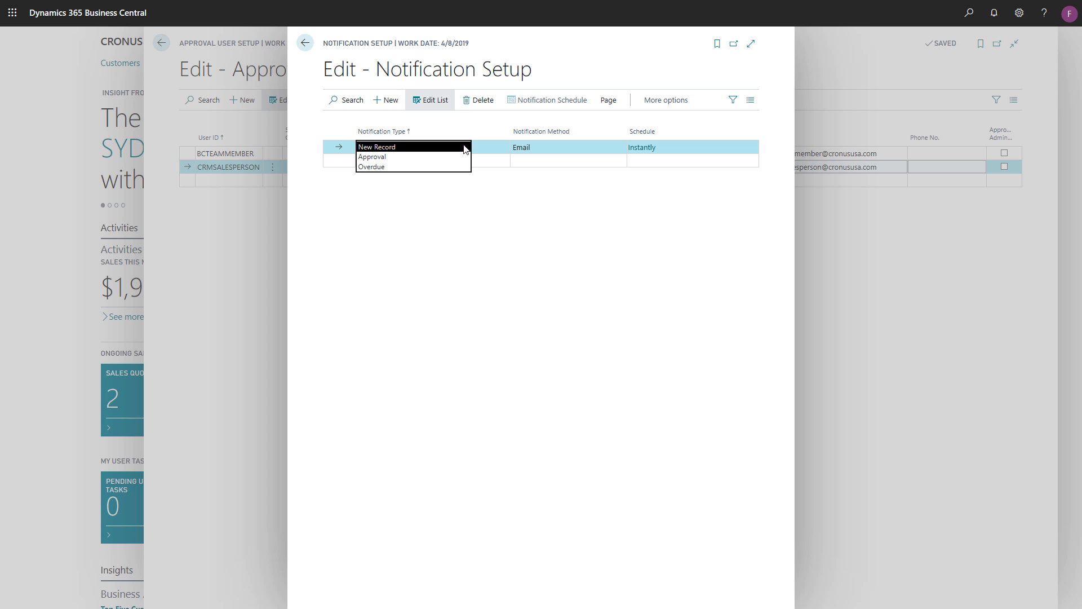
{"action": "left_click", "coordinate": [464, 146]}
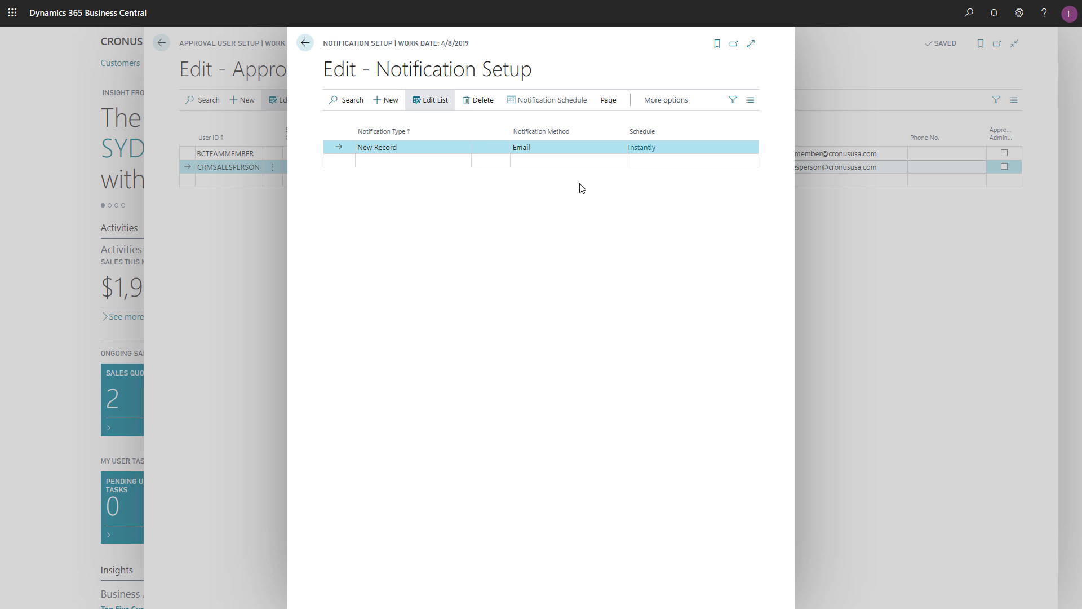
{"action": "left_click", "coordinate": [601, 149]}
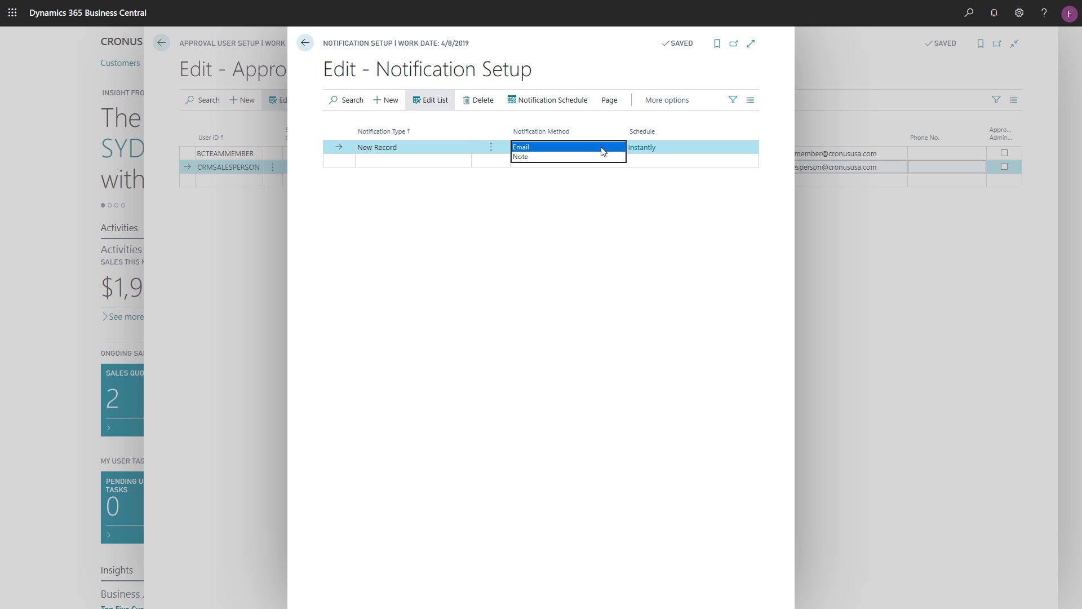
{"action": "left_click", "coordinate": [602, 147]}
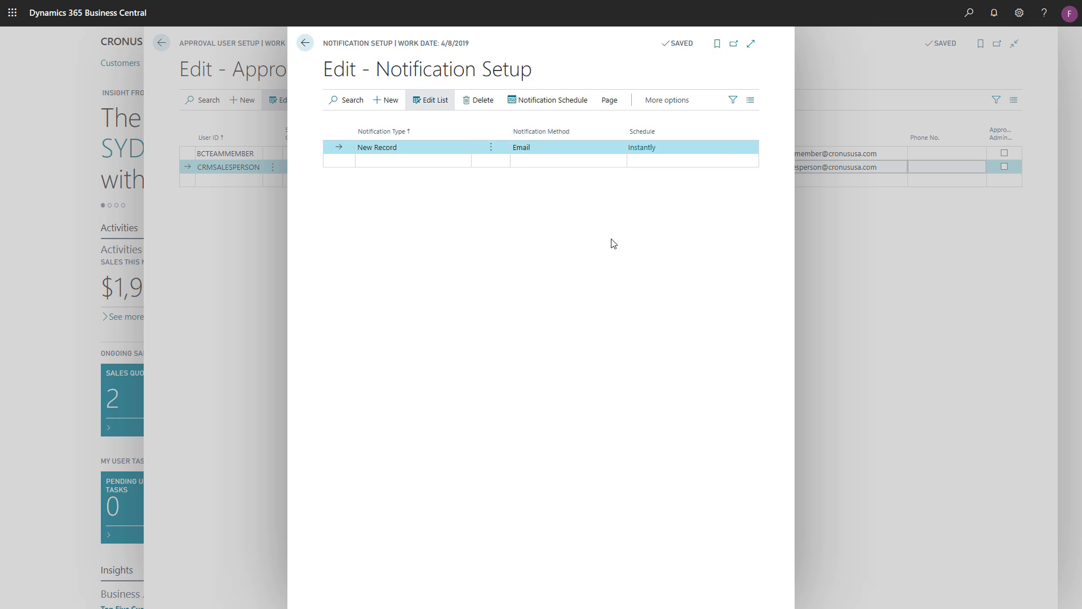
{"action": "key", "text": "Escape"}
{"action": "key", "text": "Escape"}
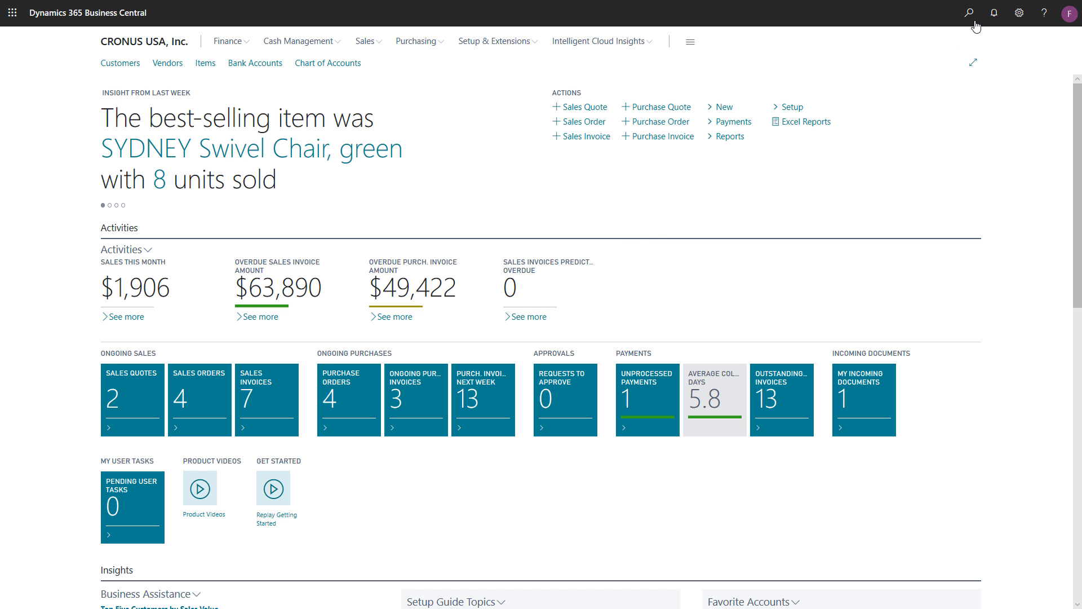
- Search for the Assisted Setup page and start its guide for setting up a customer approval workflow
{"action": "left_click", "coordinate": [969, 13]}
{"action": "type", "text": "Assis"}
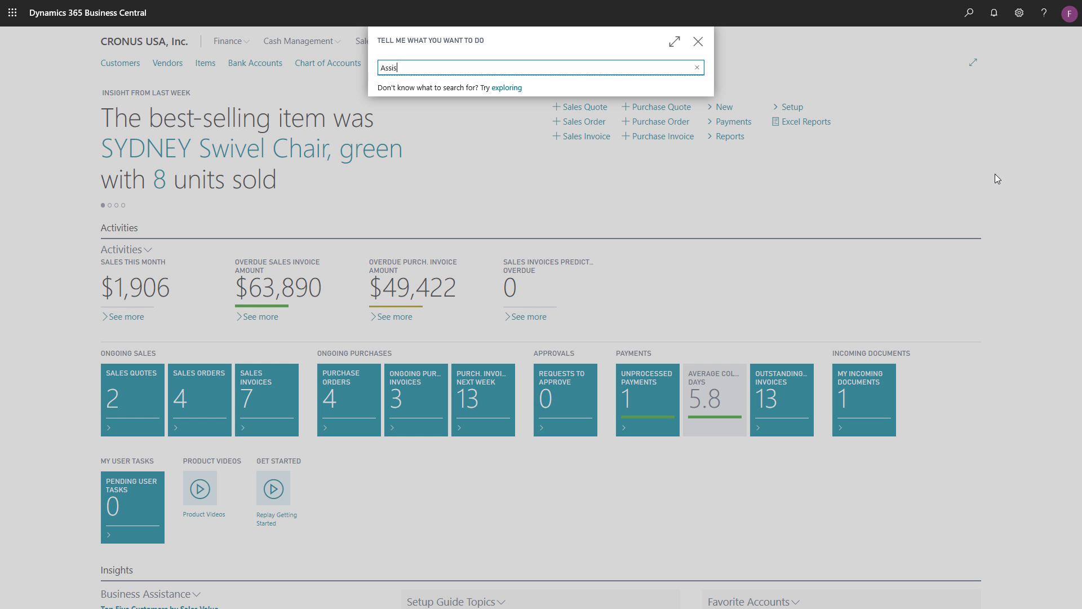
{"action": "type", "text": "ted Setup"}
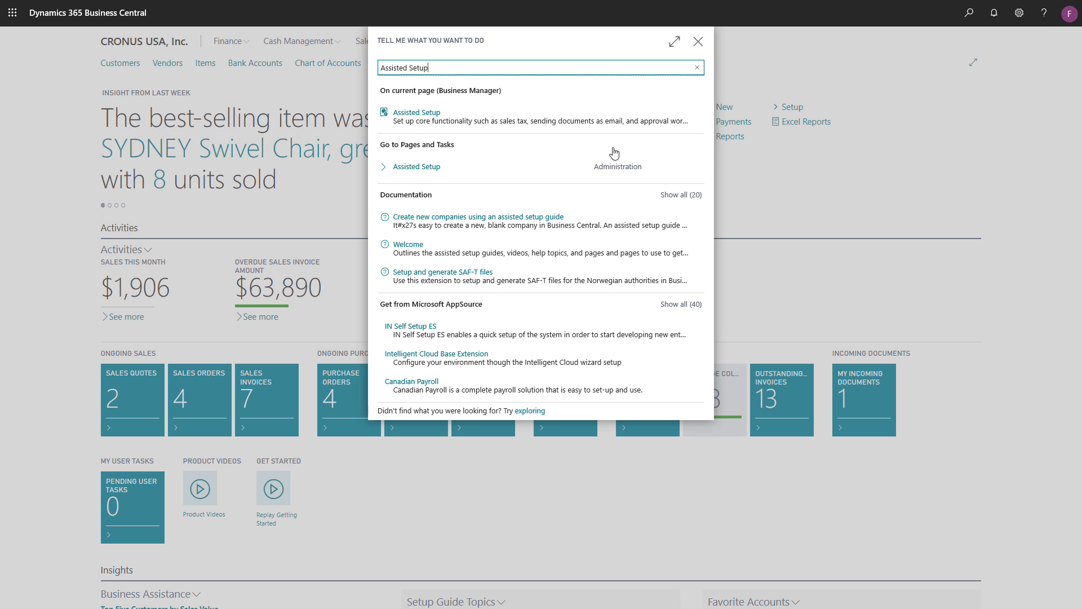
{"action": "left_click", "coordinate": [539, 173]}
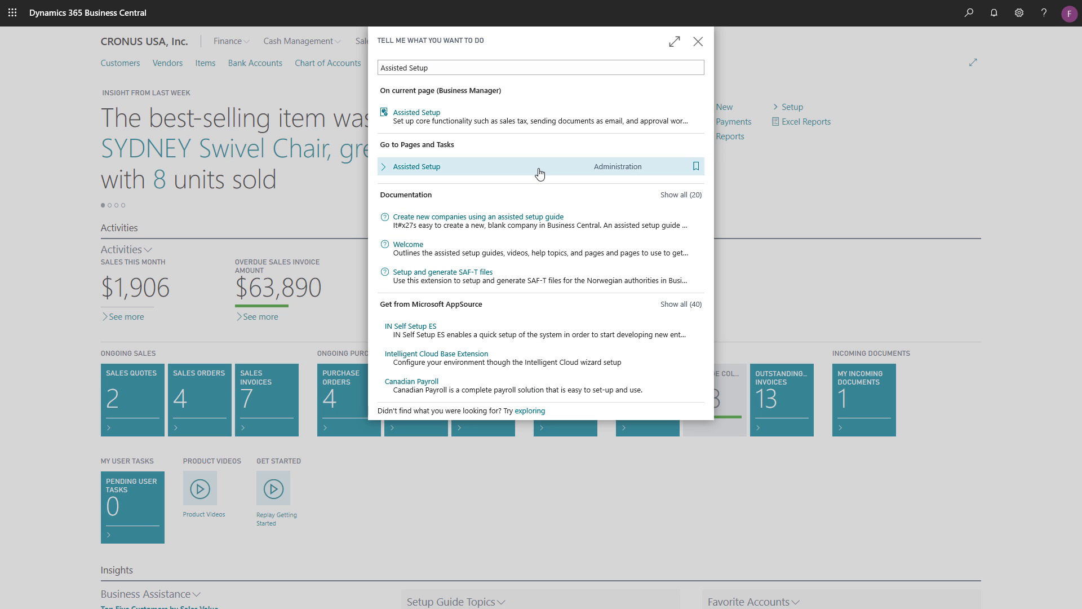
{"action": "left_click", "coordinate": [539, 173]}
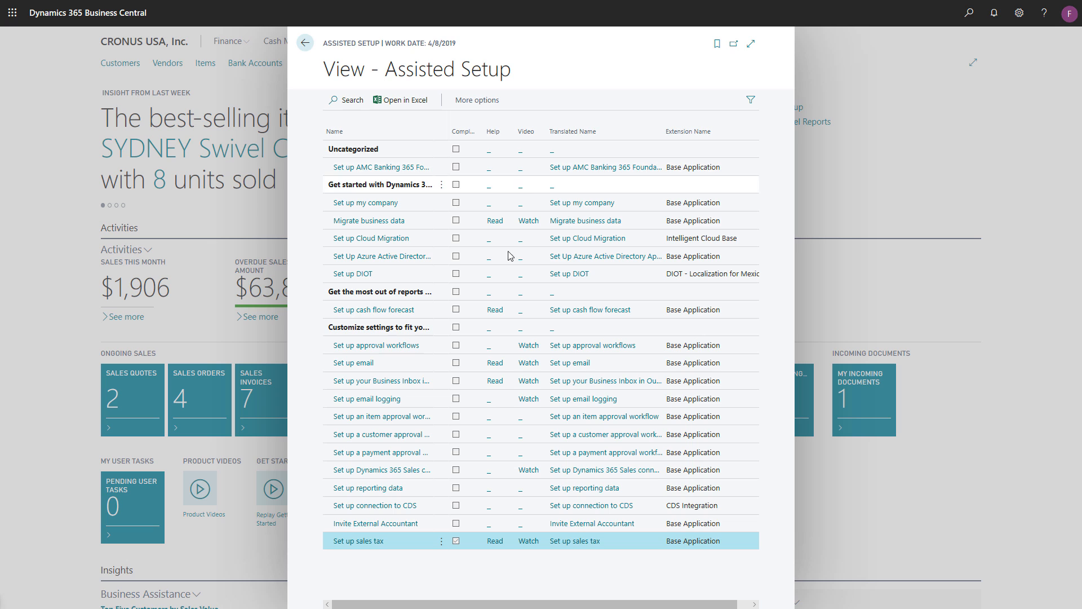
{"action": "left_click", "coordinate": [391, 437]}
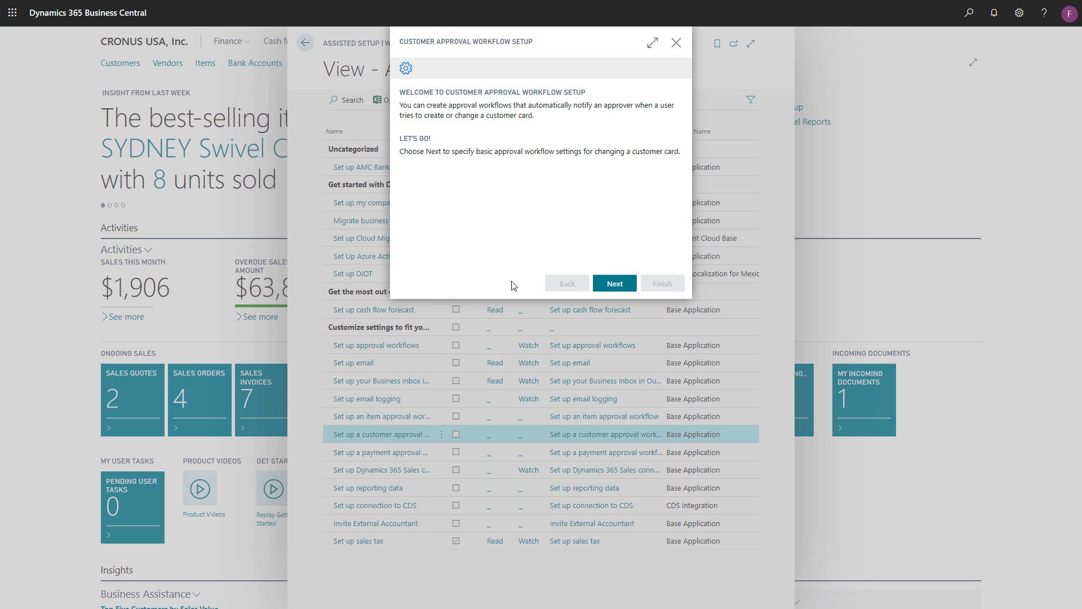
- Proceed past the guide's welcome page and choose BCTEAMMEMBER as the approver for new or changed customer cards
{"action": "left_click", "coordinate": [615, 283]}
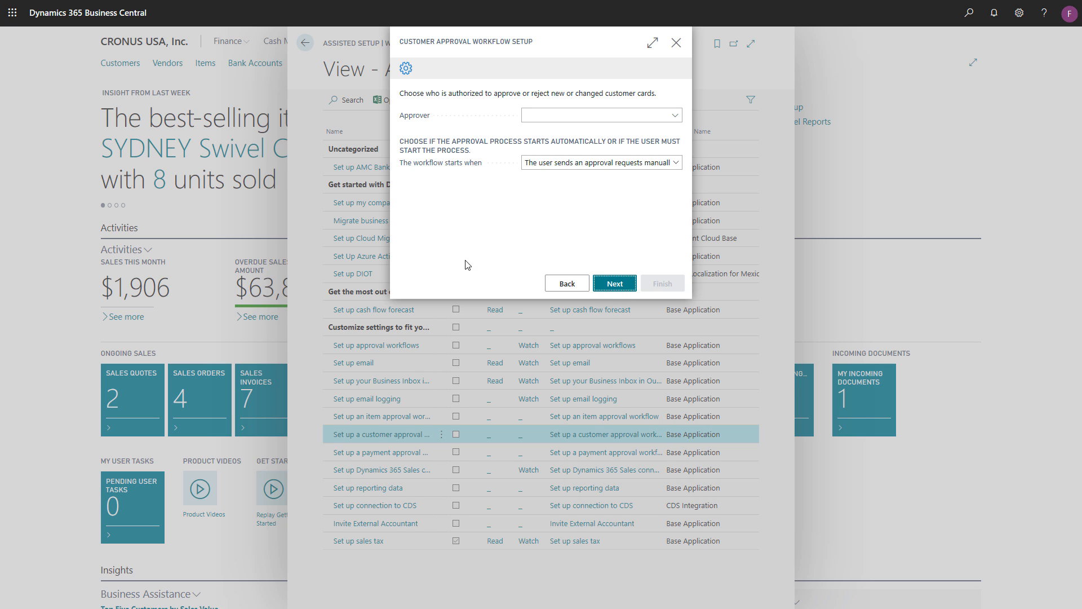
{"action": "left_click", "coordinate": [676, 116]}
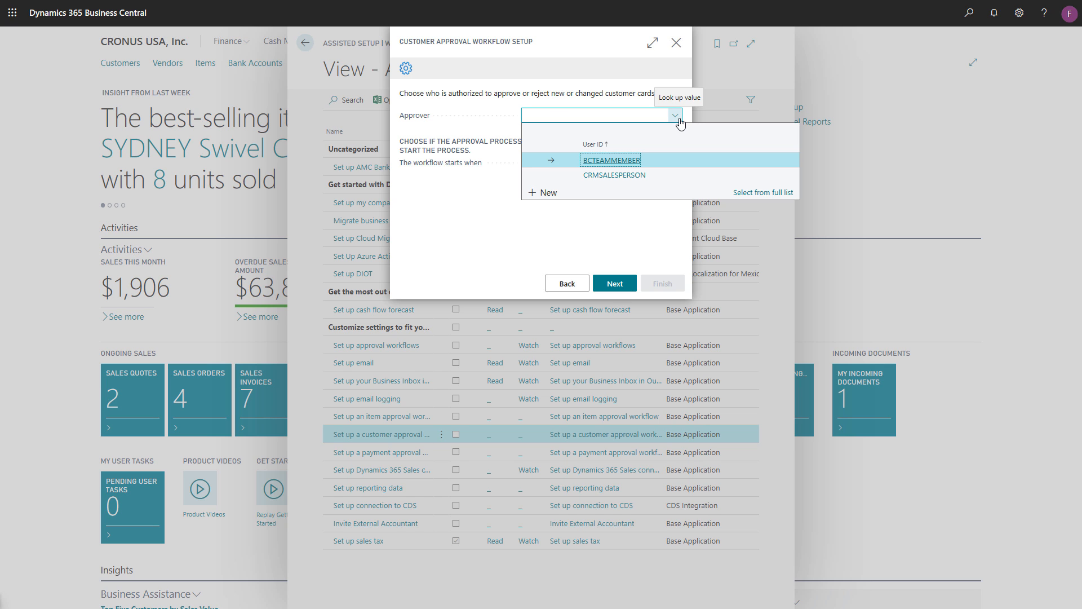
{"action": "left_click", "coordinate": [628, 162]}
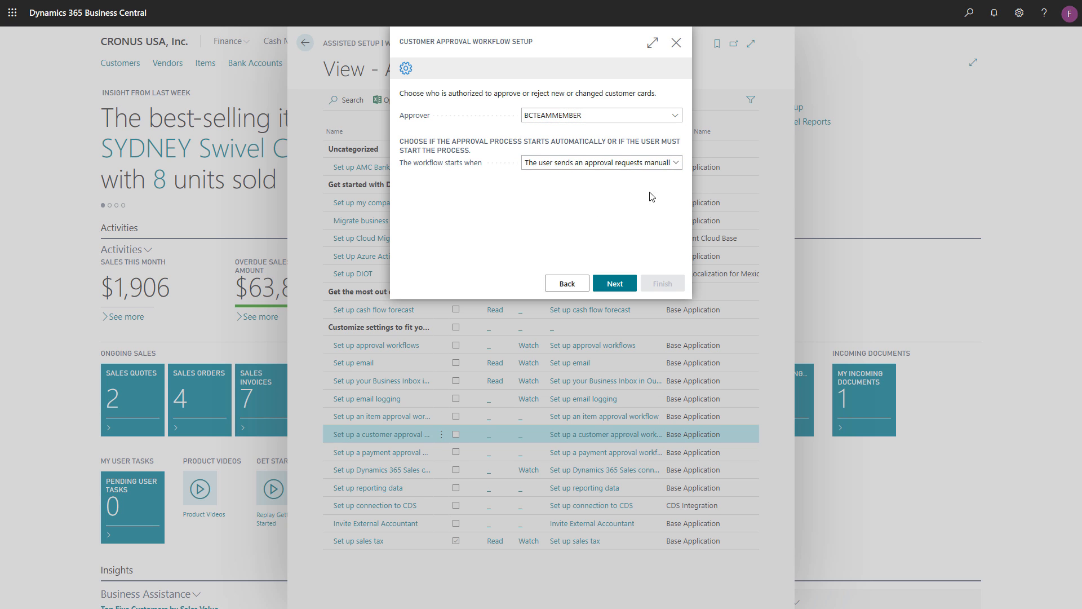
- Try starting the workflow when the user changes a specific field, view its automatic start criteria, and return to the approver page
{"action": "left_click", "coordinate": [676, 163]}
{"action": "left_click", "coordinate": [679, 165]}
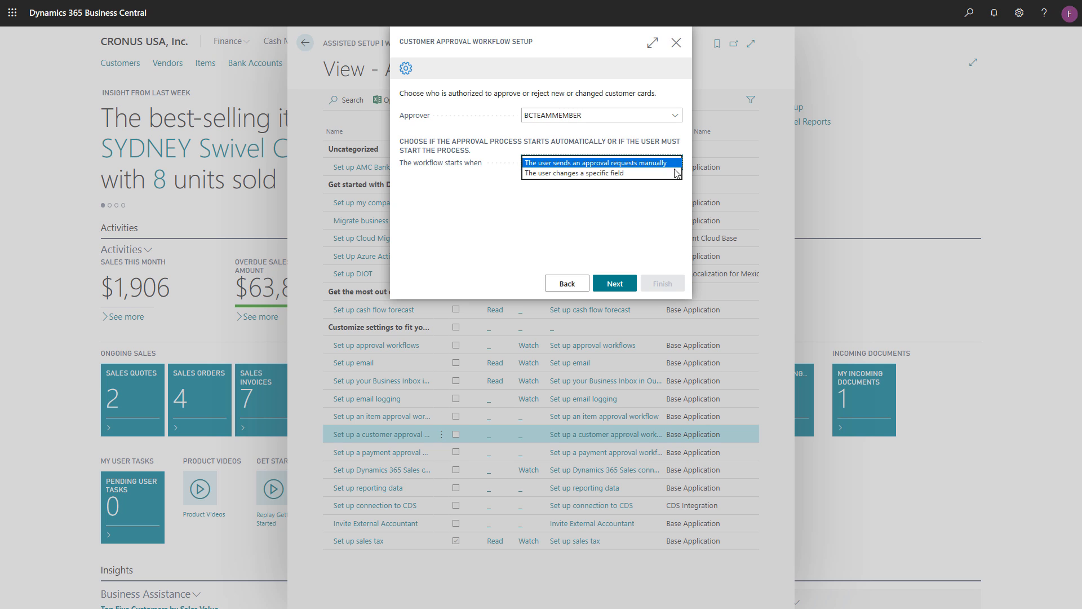
{"action": "left_click", "coordinate": [670, 178]}
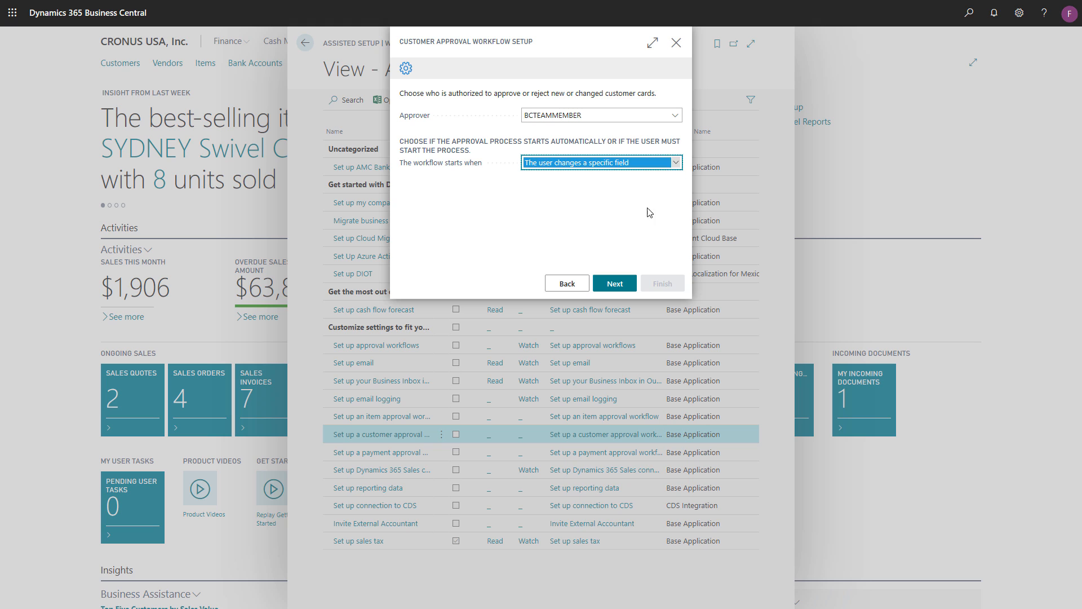
{"action": "left_click", "coordinate": [623, 286]}
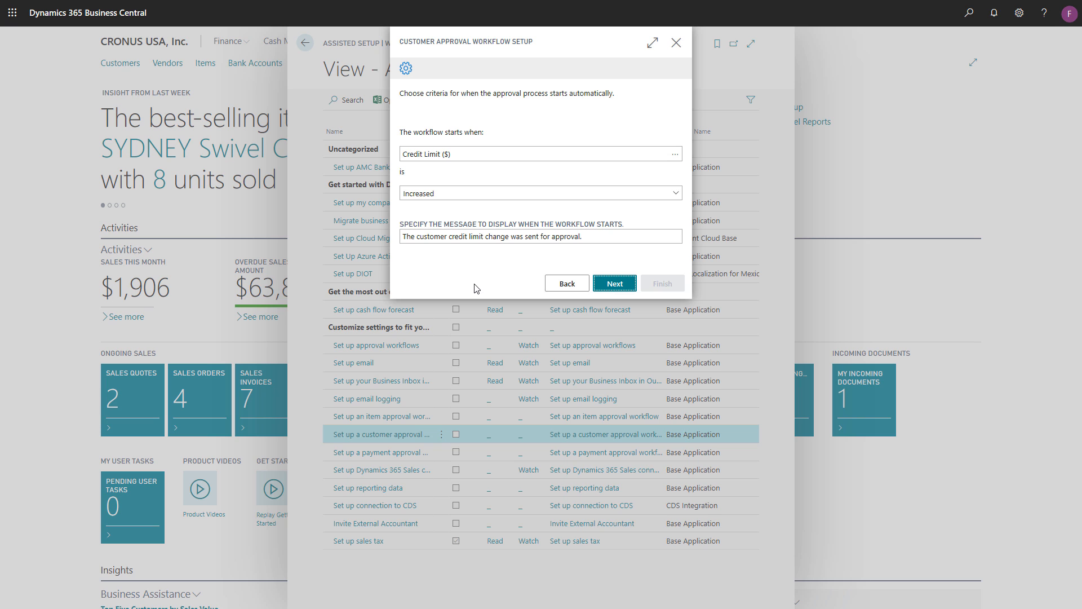
{"action": "left_click", "coordinate": [564, 283]}
- Have the workflow start when the user sends approval requests manually, and finish the guide to enable it
{"action": "left_click", "coordinate": [675, 163]}
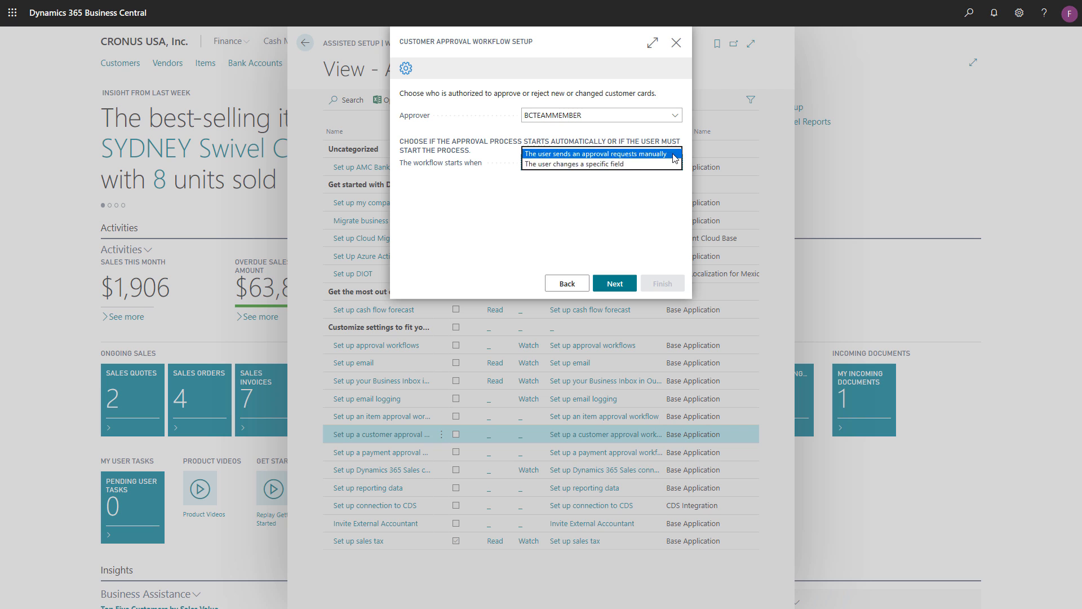
{"action": "left_click", "coordinate": [673, 154]}
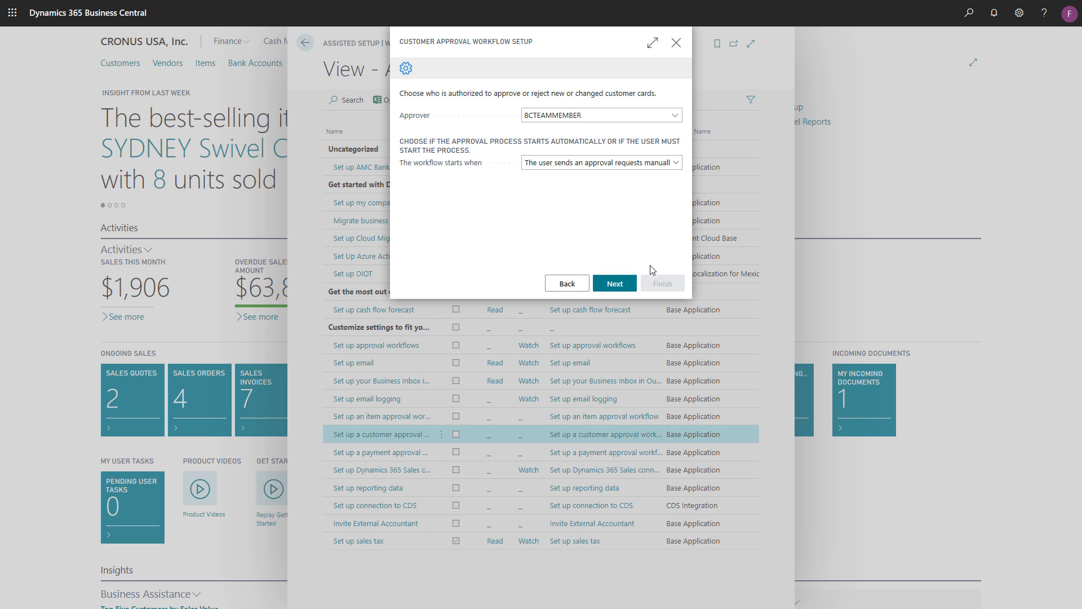
{"action": "left_click", "coordinate": [630, 290]}
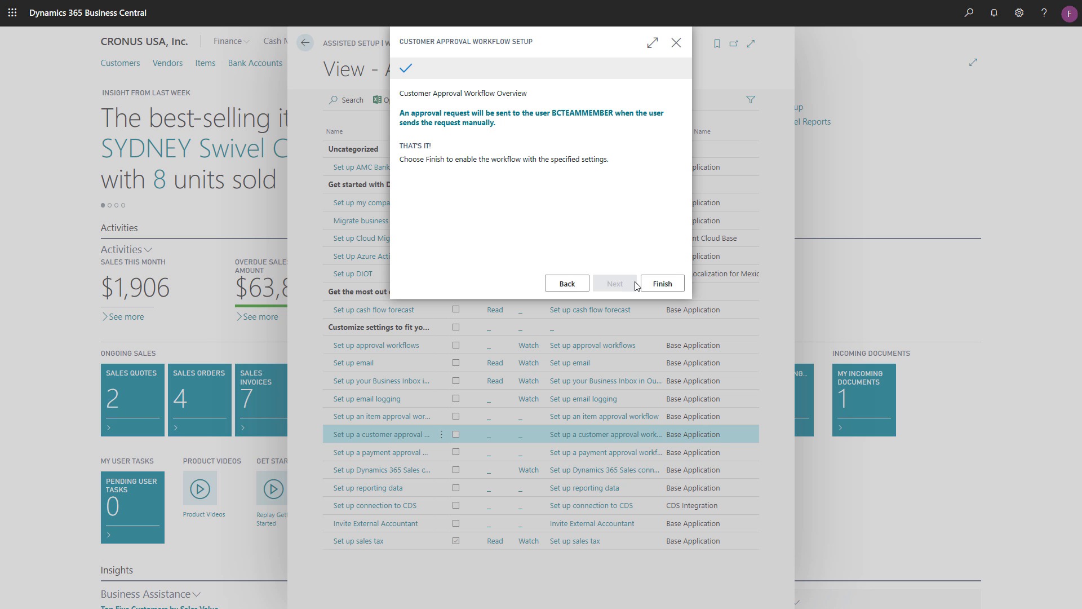
{"action": "left_click", "coordinate": [675, 290]}
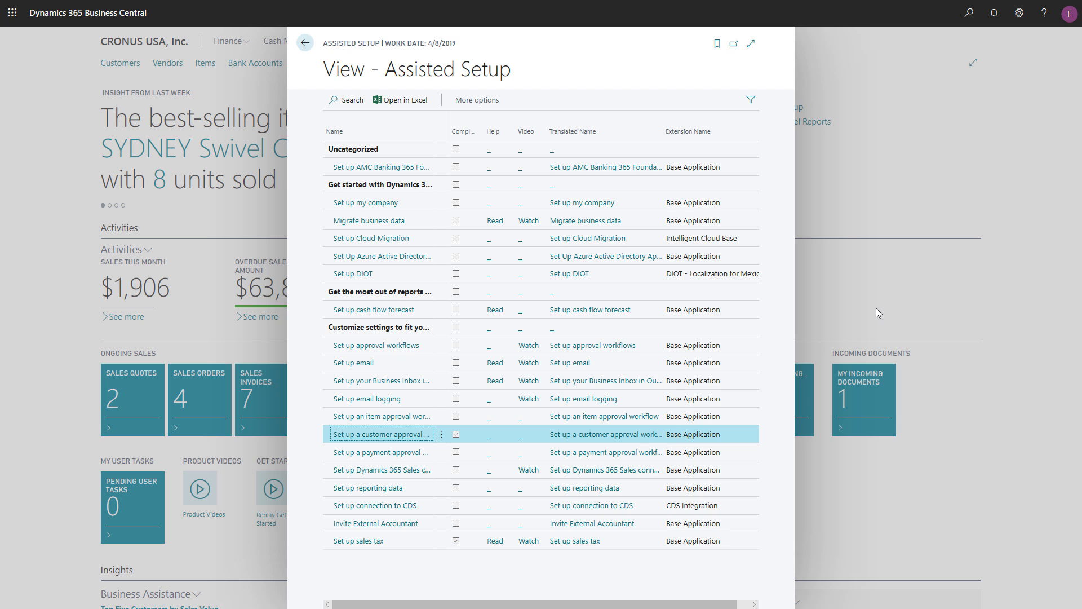
- Leave Assisted Setup, search for the Workflows page, and open the Customer Approval Workflow to examine its steps and responses
{"action": "left_click", "coordinate": [876, 308]}
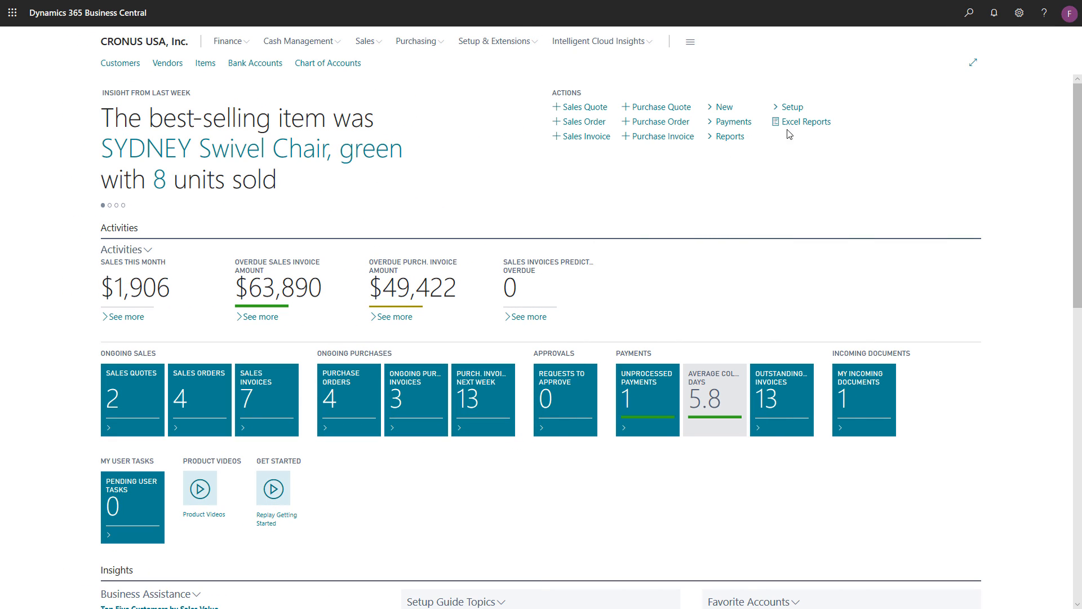
{"action": "left_click", "coordinate": [968, 12]}
{"action": "type", "text": "Workflows"}
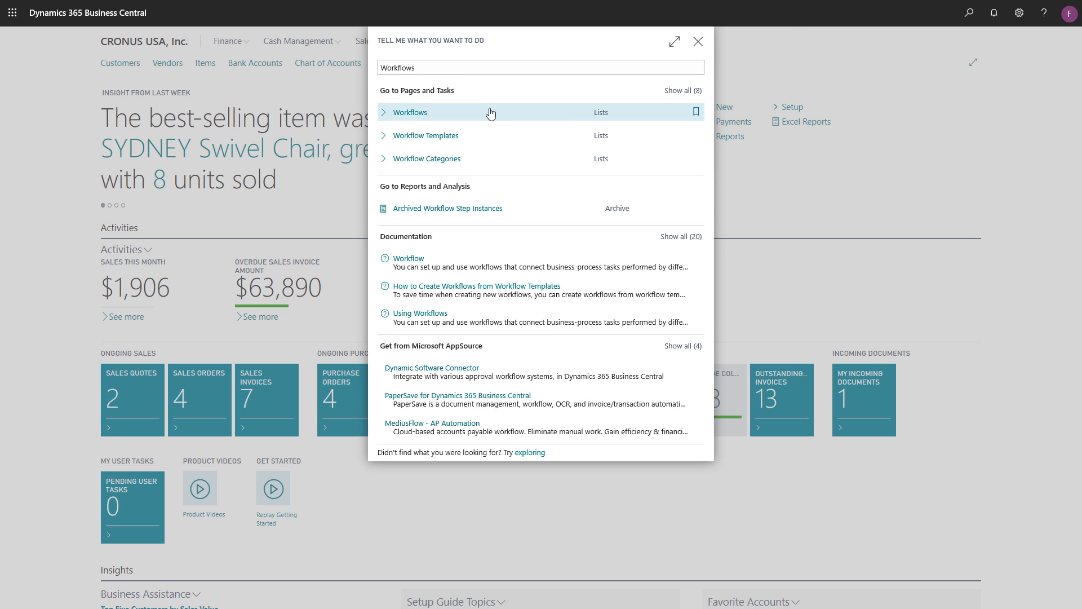
{"action": "left_click", "coordinate": [410, 112]}
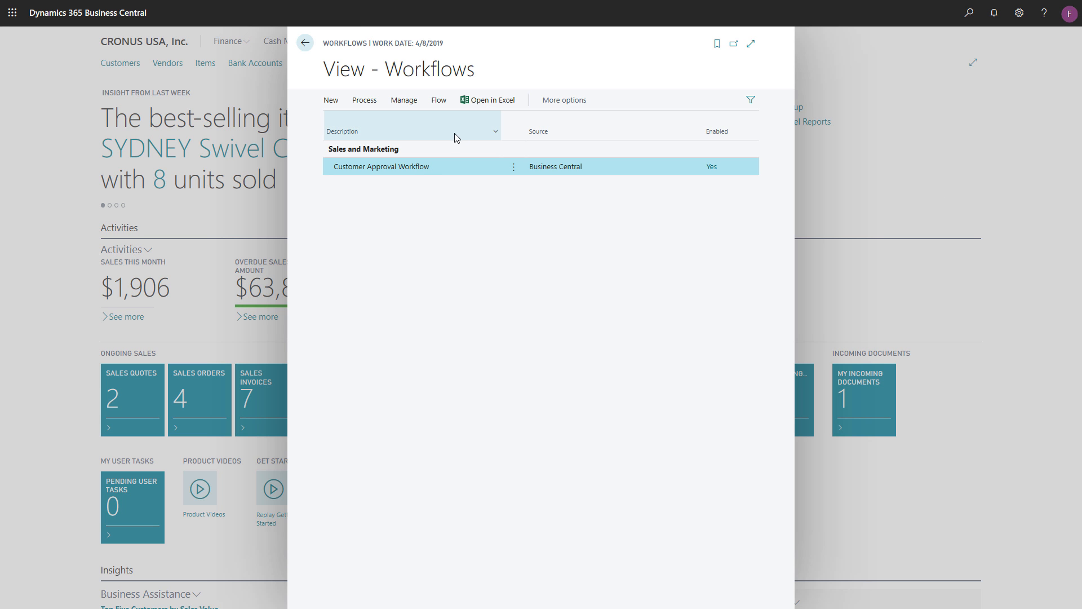
{"action": "left_click", "coordinate": [413, 170]}
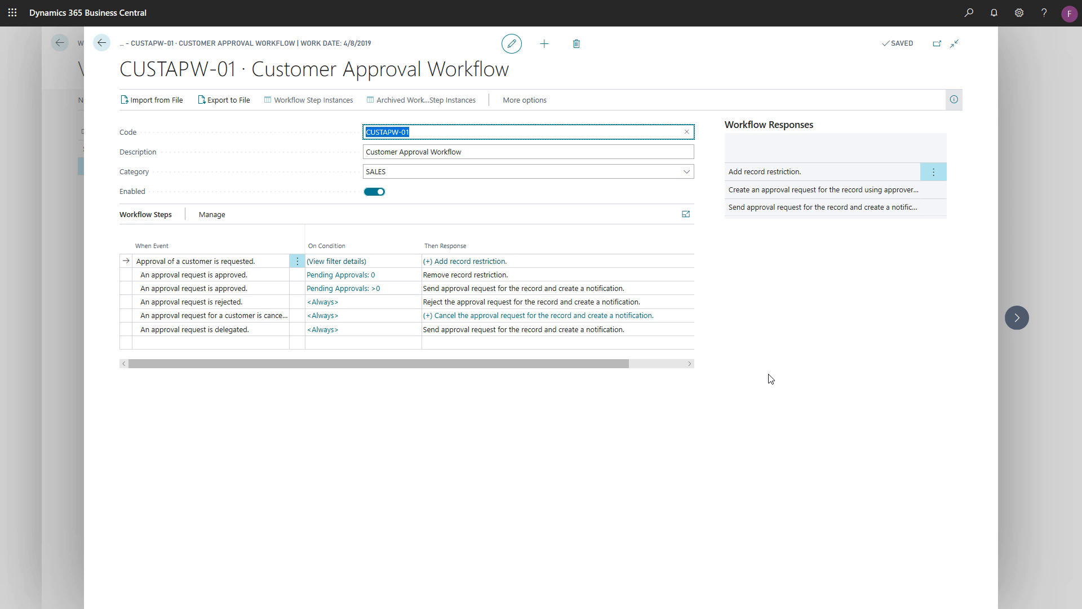
{"action": "left_click", "coordinate": [766, 372]}
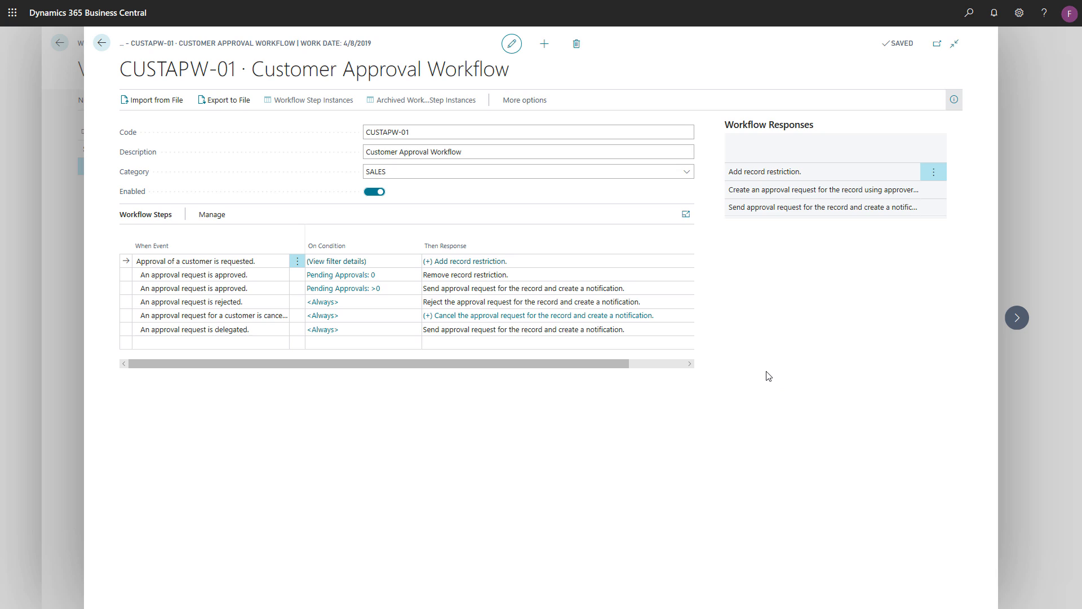